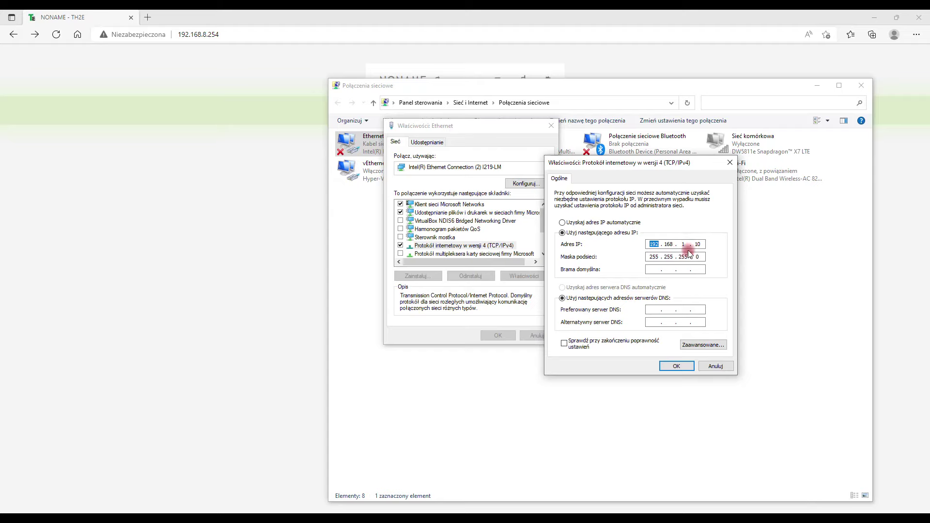
Confirm the static IPv4 settings of the Ethernet adapter and close its properties.
left_click(689, 244)
left_click(676, 366)
left_click(515, 335)
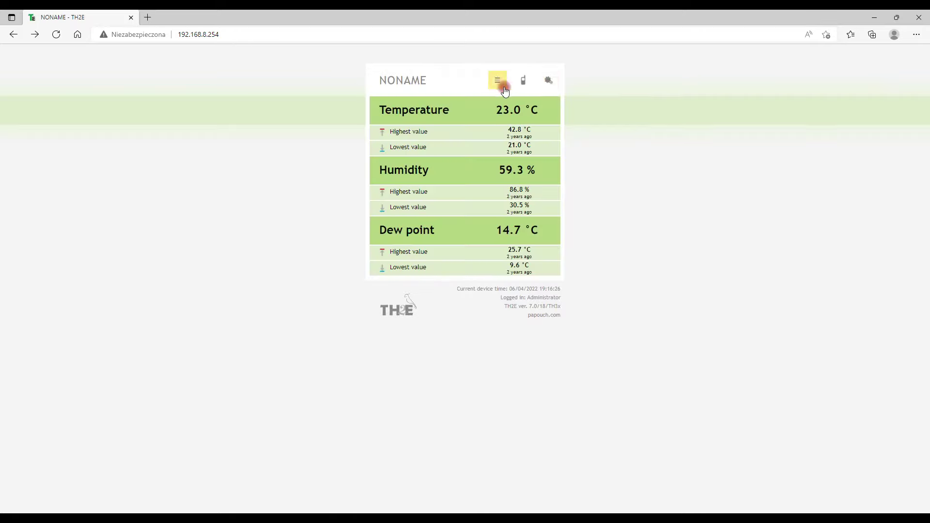
Look over the device's network settings, close them and hide the highest and lowest values on the readings page.
left_click(549, 81)
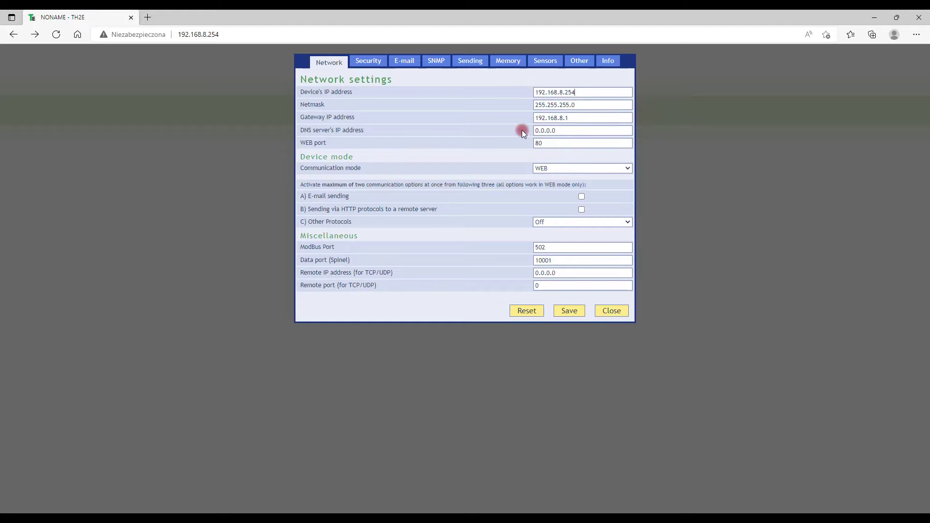
key("Escape")
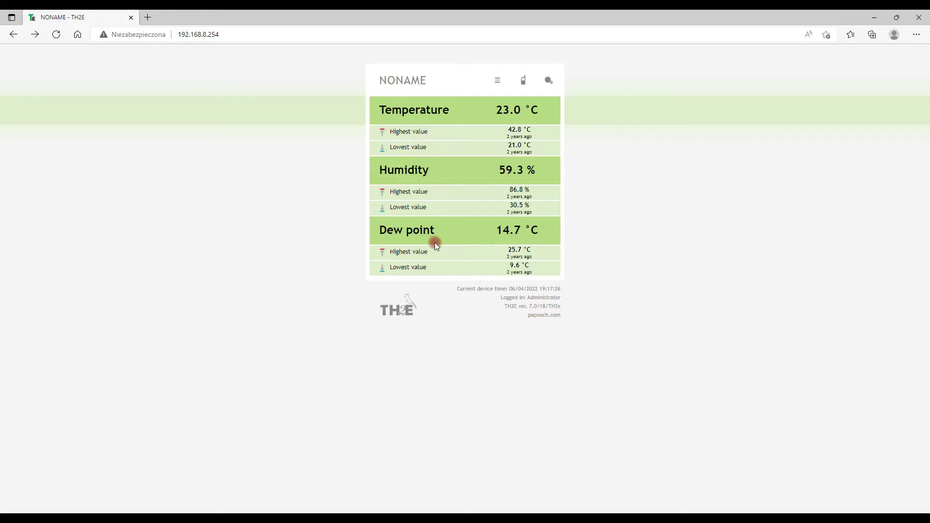
left_click(497, 83)
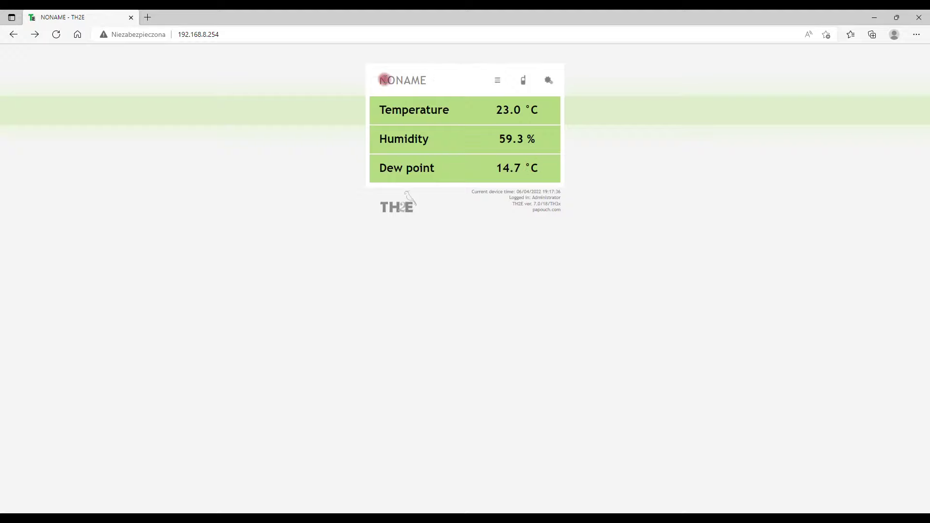
left_click_drag(378, 81, 436, 80)
left_click(444, 75)
left_click(552, 81)
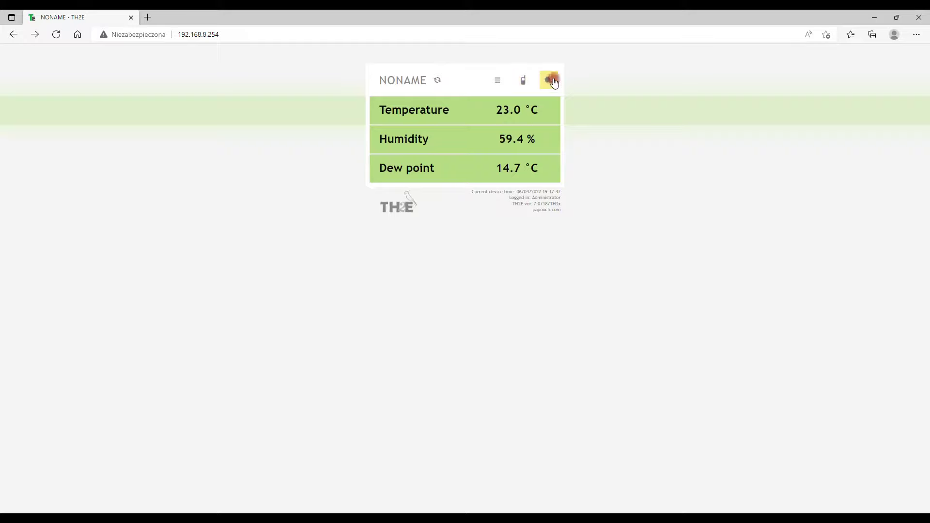
View the mobile version of the readings, return to the main page and highlight the user login tip.
left_click(525, 82)
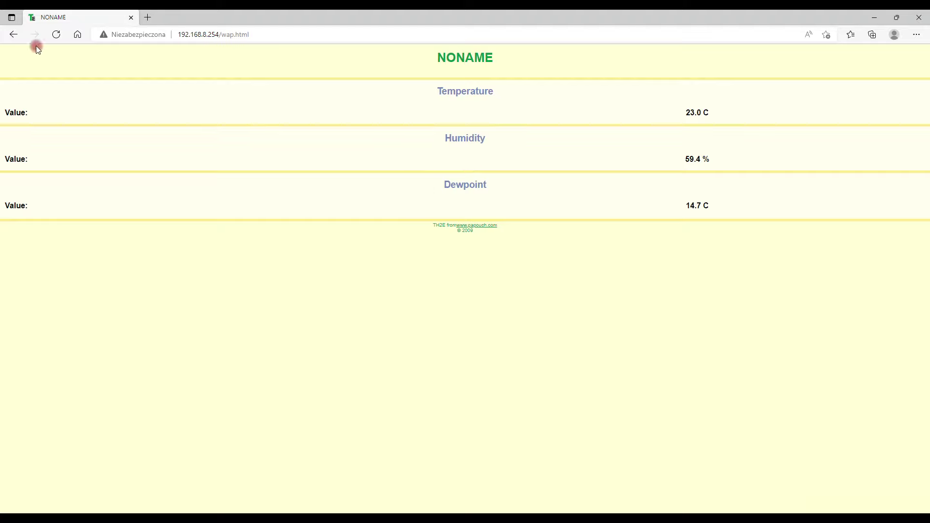
key("alt+Left")
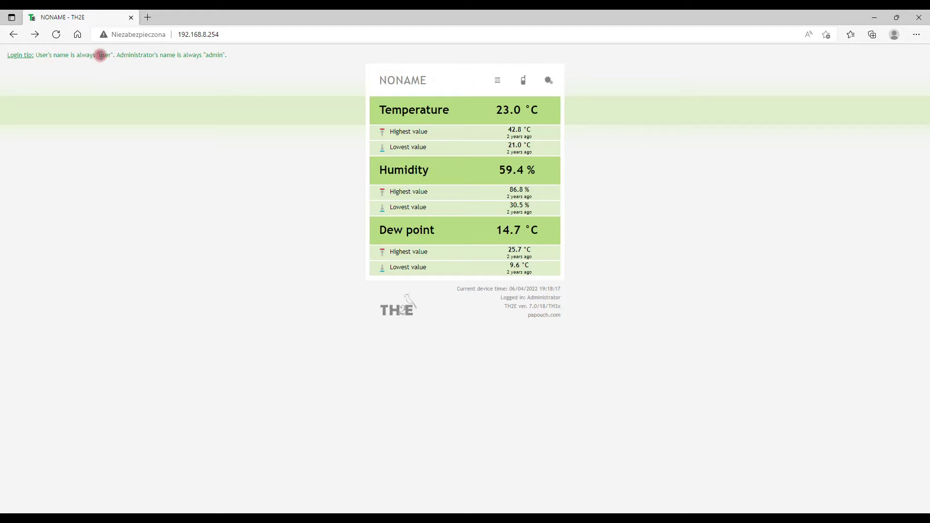
left_click_drag(99, 54, 109, 55)
left_click(118, 70)
Open the device's network settings and set the DNS server's IP address to 8.8.8.8.
left_click(548, 87)
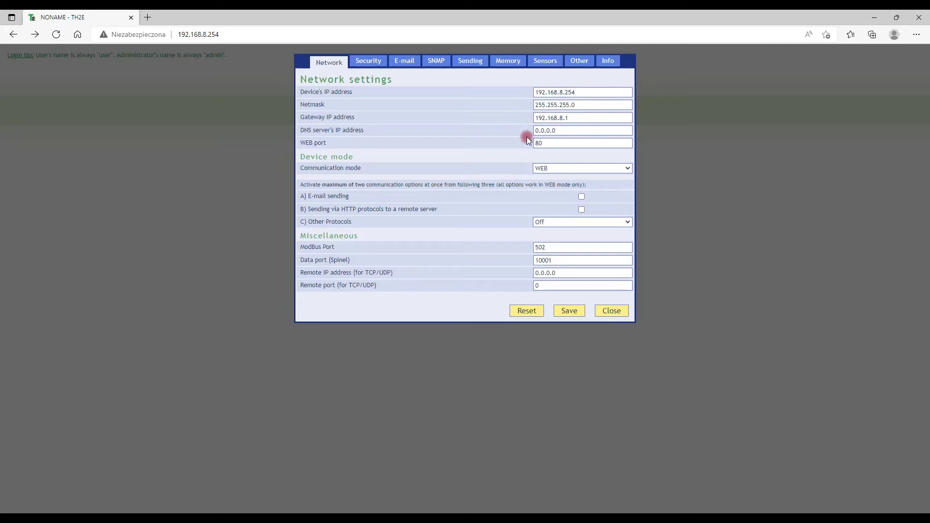
double_click(559, 131)
type("8.8.8.8")
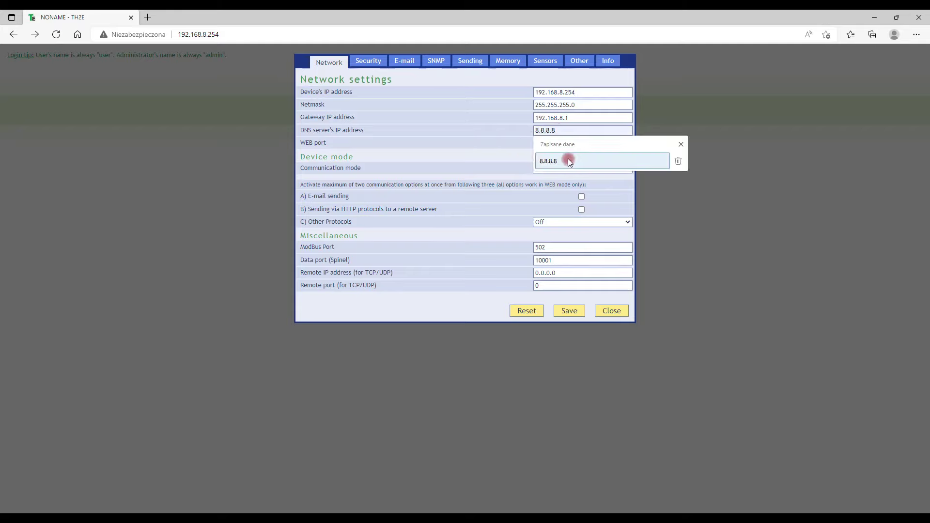
left_click(567, 160)
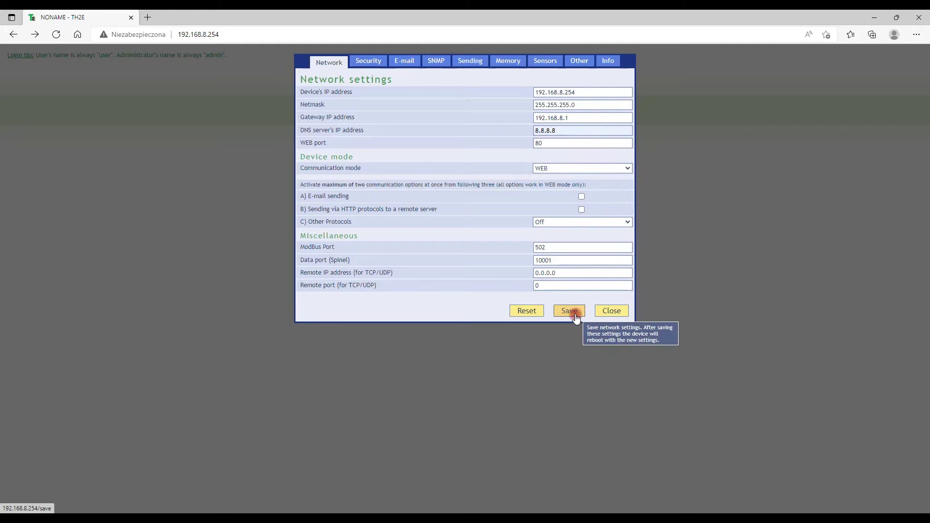
left_click(532, 61)
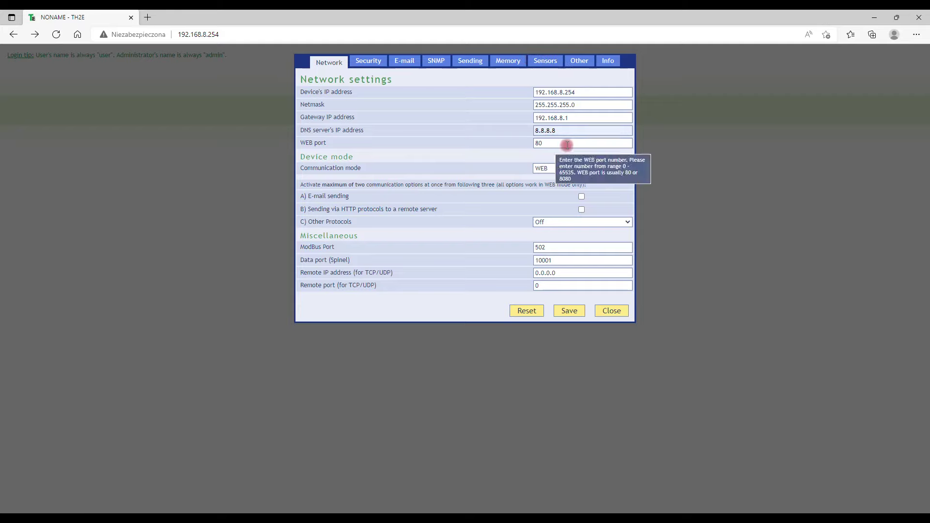
Review the available communication modes for the device without changing the selection.
mouse_move(518, 144)
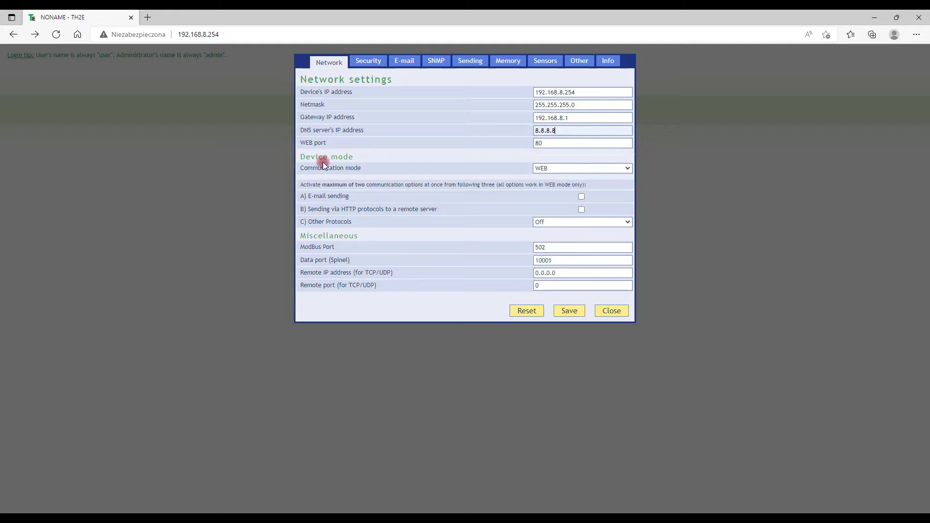
left_click(587, 168)
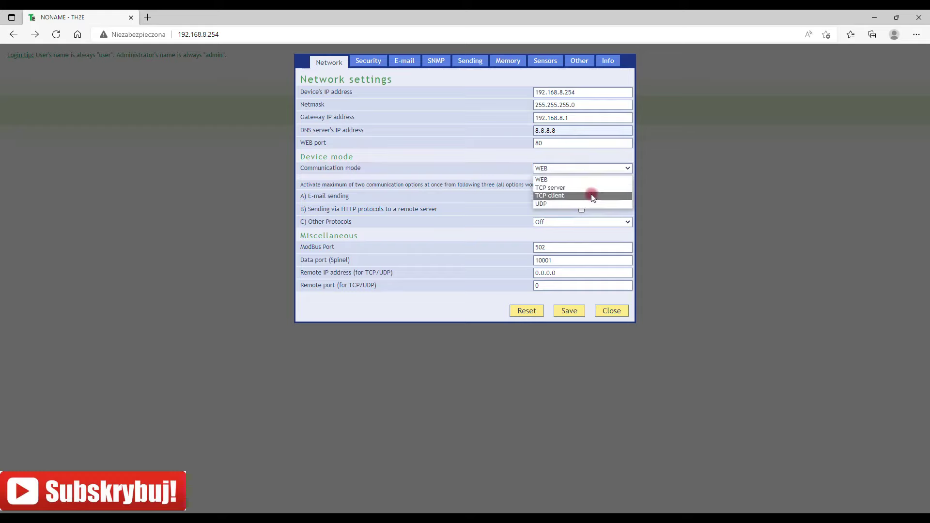
left_click(517, 164)
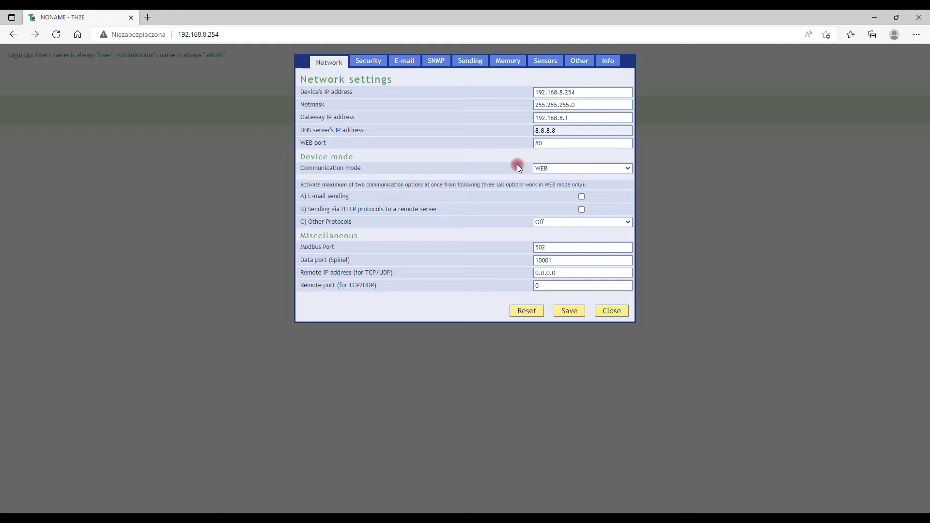
left_click(573, 168)
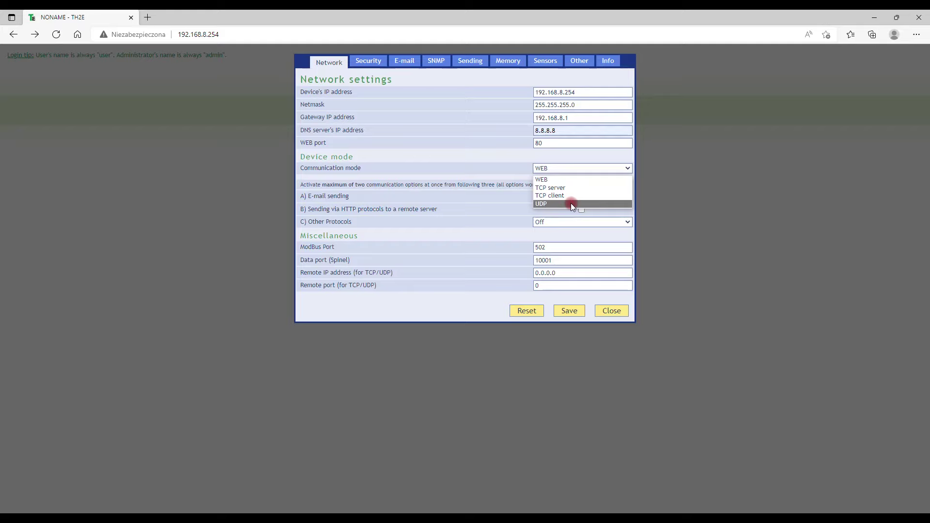
key("Escape")
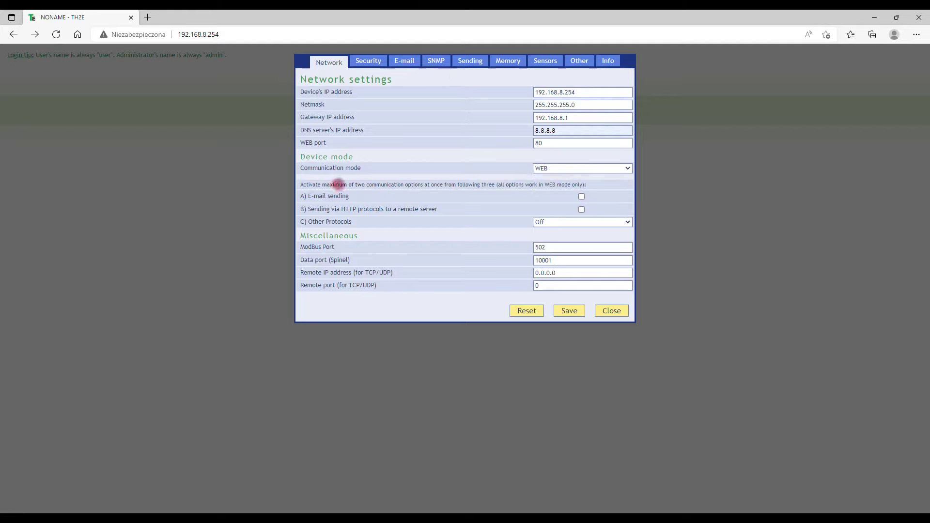
Enable the e-mail sending option in the device mode settings.
left_click_drag(339, 185, 423, 185)
left_click_drag(305, 196, 390, 194)
left_click(582, 196)
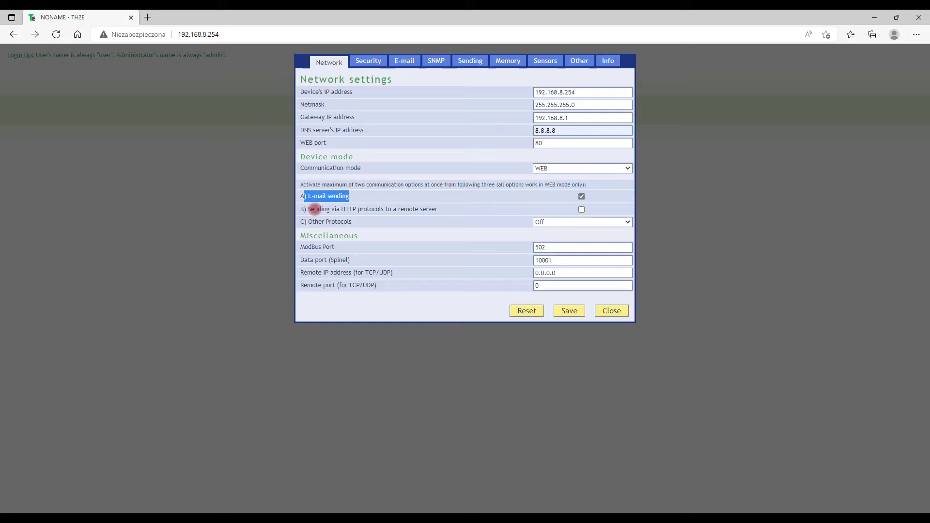
Review the Other Protocols options, the ModBus port and the remote IP address and port for TCP/UDP.
left_click(552, 222)
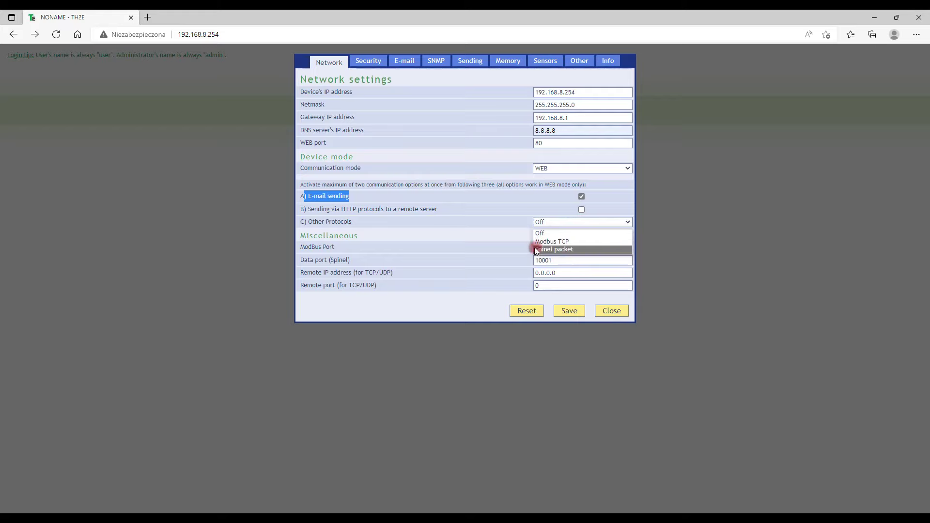
left_click(519, 240)
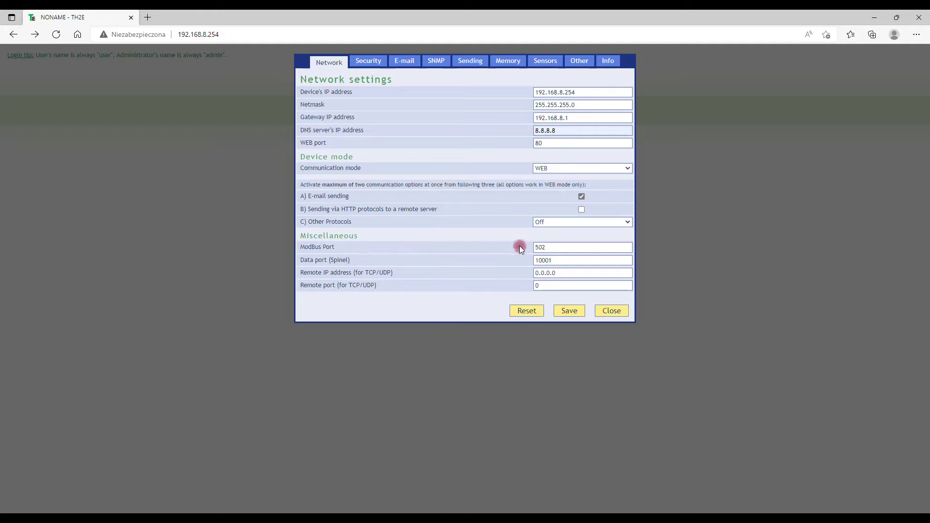
double_click(537, 248)
left_click(551, 273)
left_click_drag(551, 274, 519, 276)
key("Tab")
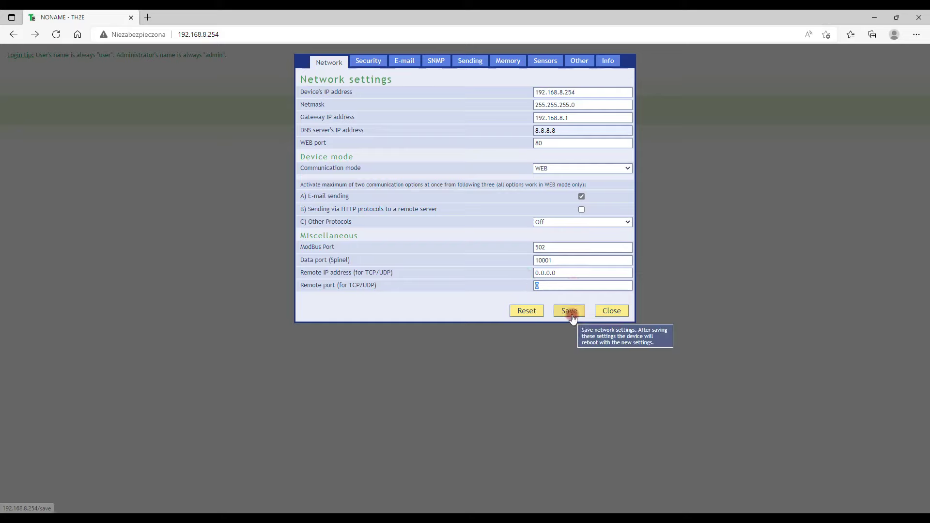
Recheck the DNS server address and e-mail sending option, and save the network settings.
left_click_drag(562, 130, 525, 130)
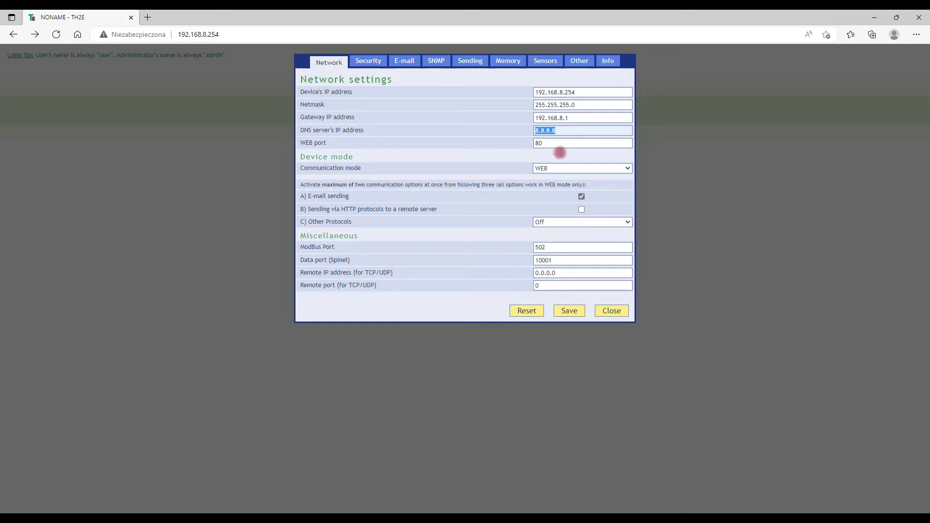
left_click(582, 195)
left_click(568, 310)
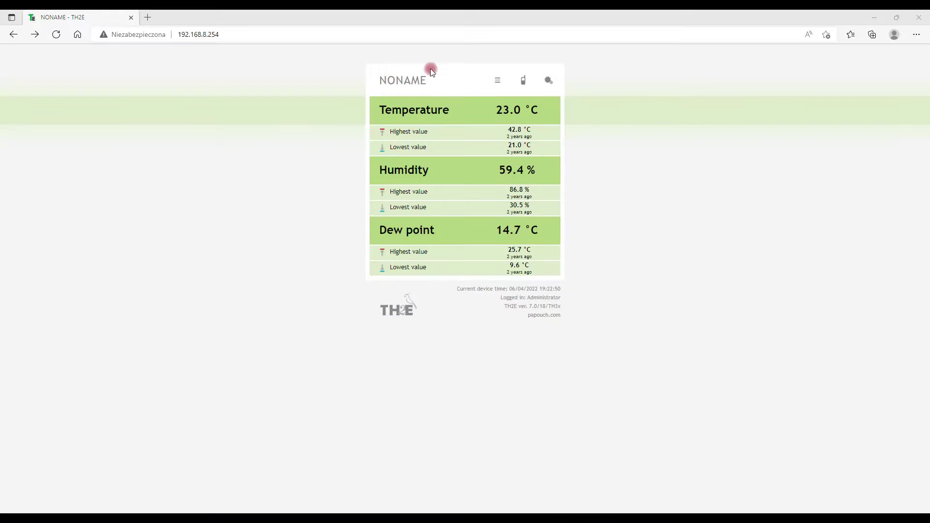
Reopen the device settings and review the security, e-mail, SNMP and HTTP sending options.
left_click(548, 80)
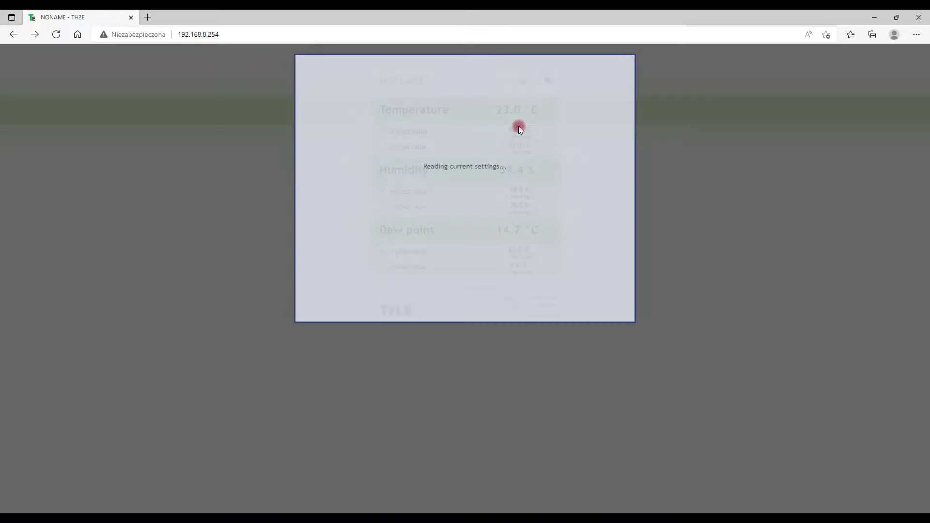
left_click(361, 62)
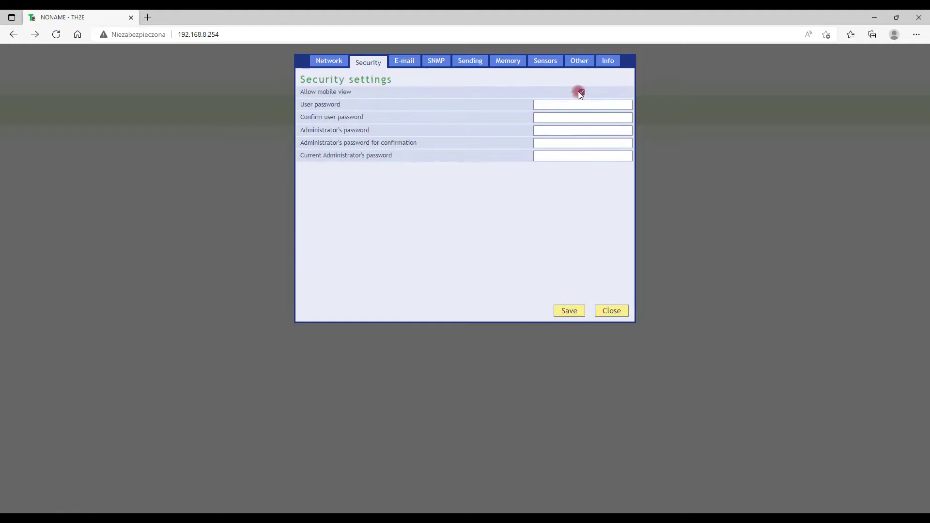
mouse_move(583, 93)
left_click(406, 64)
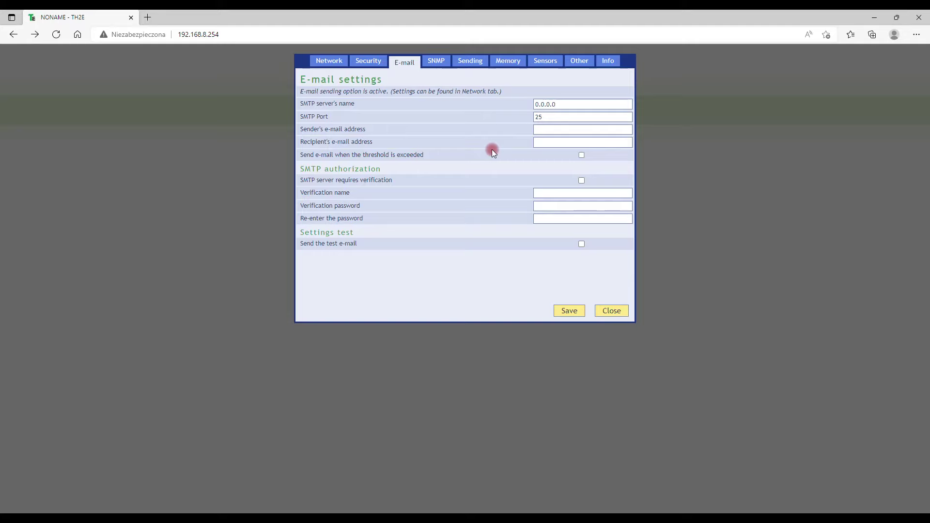
left_click(437, 64)
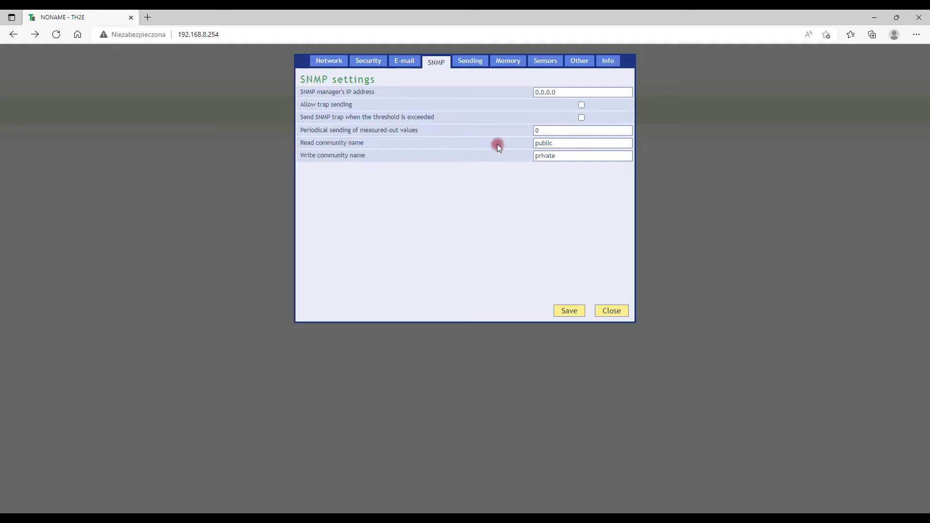
left_click(462, 61)
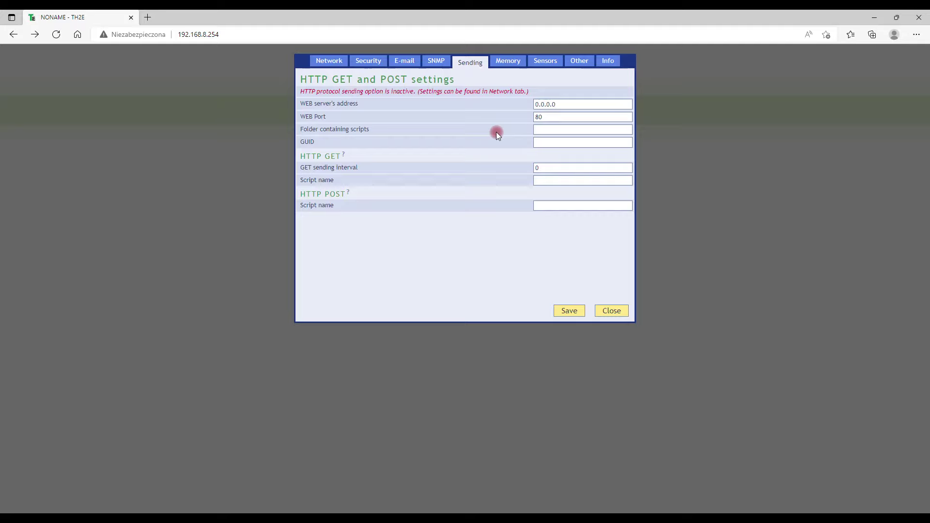
Open the memory settings, choose Time as the storing mode and select the interval for storing in the memory.
left_click(502, 65)
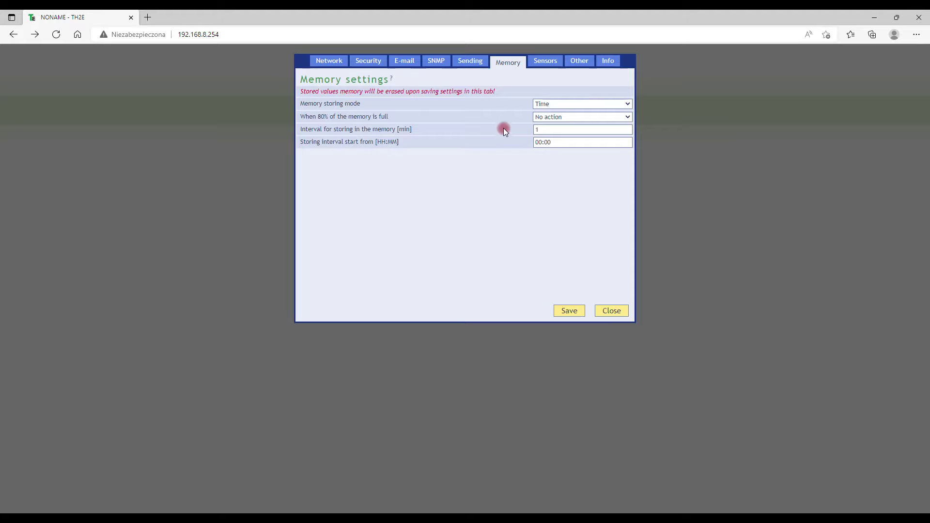
left_click(586, 104)
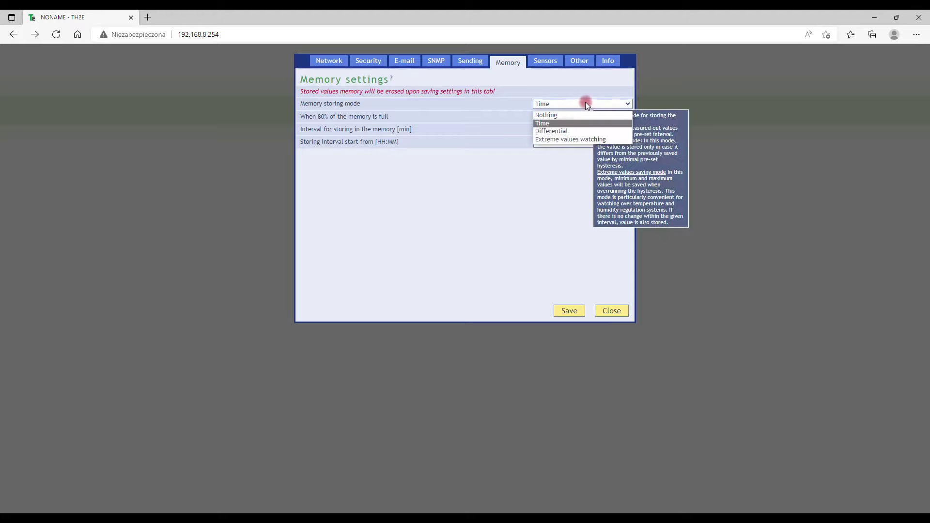
left_click(560, 123)
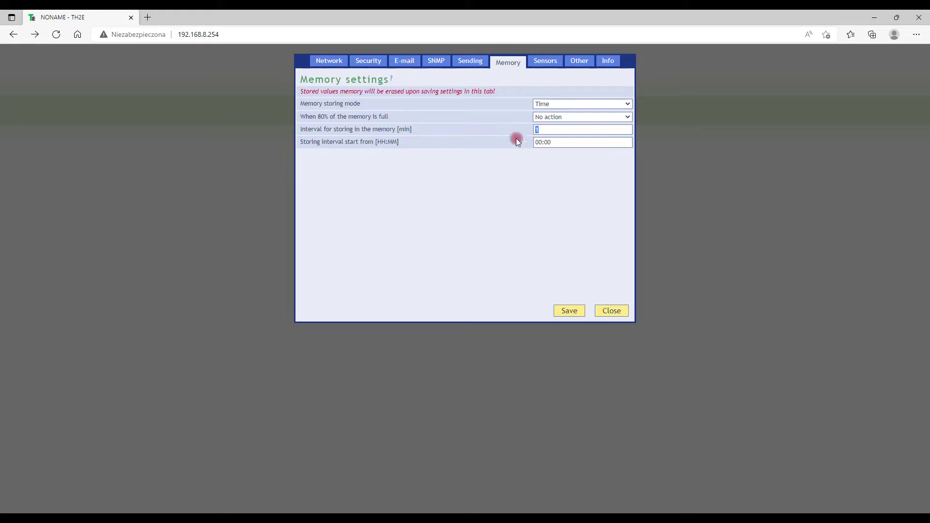
double_click(536, 130)
Try Differential as the memory storing mode, and set it to Extreme values watching.
left_click(562, 103)
left_click(560, 130)
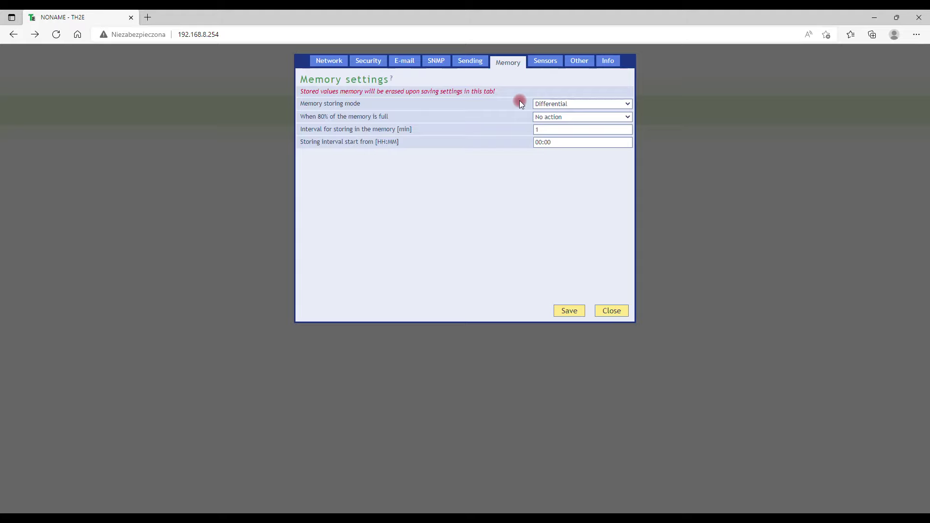
left_click(546, 104)
left_click(561, 139)
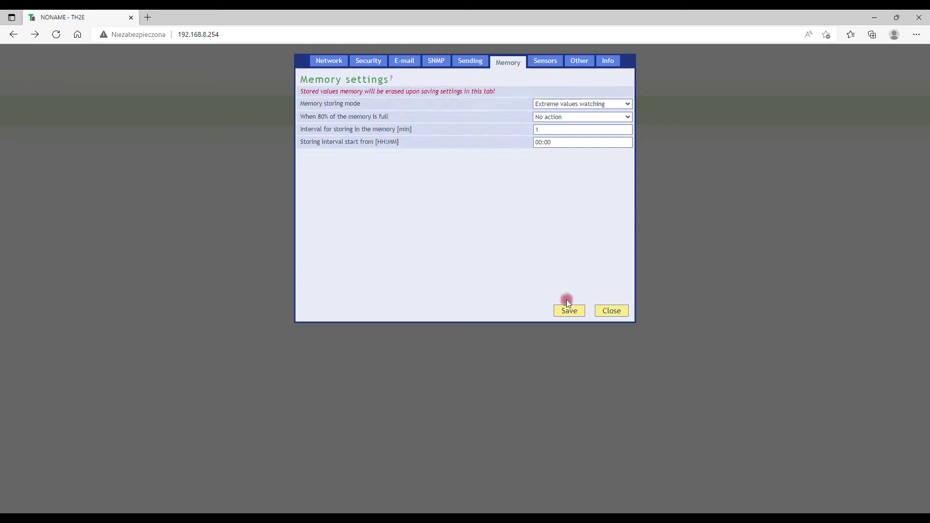
Open the sensor settings and choose Temperature / Humidity (TH3x) as the sensor type.
left_click(536, 63)
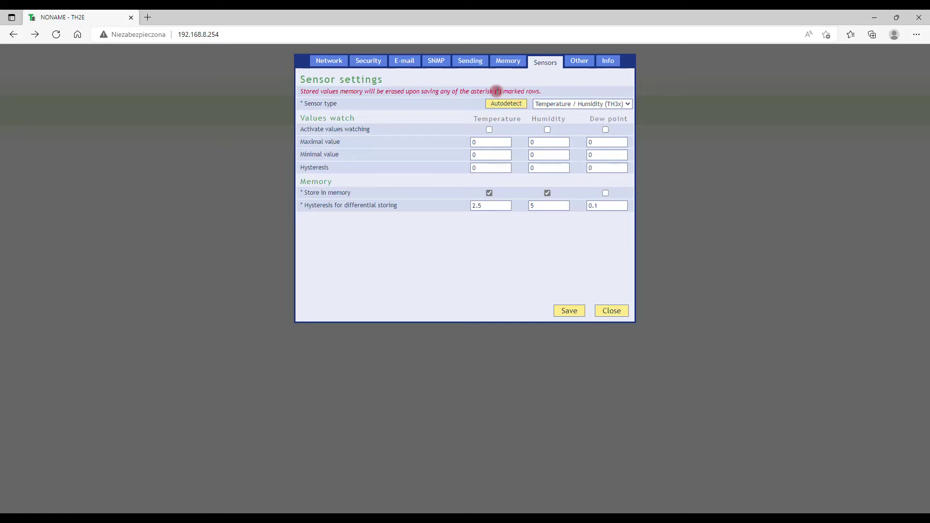
left_click(571, 103)
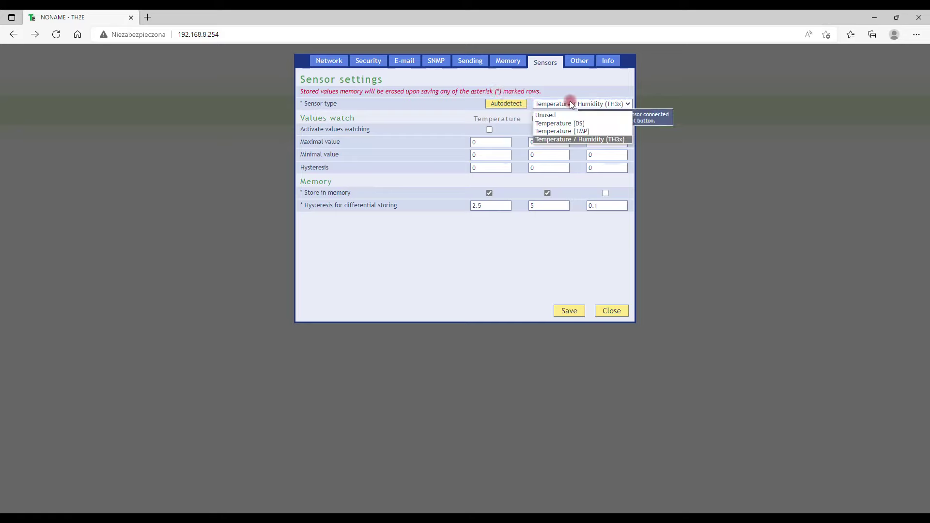
left_click(591, 140)
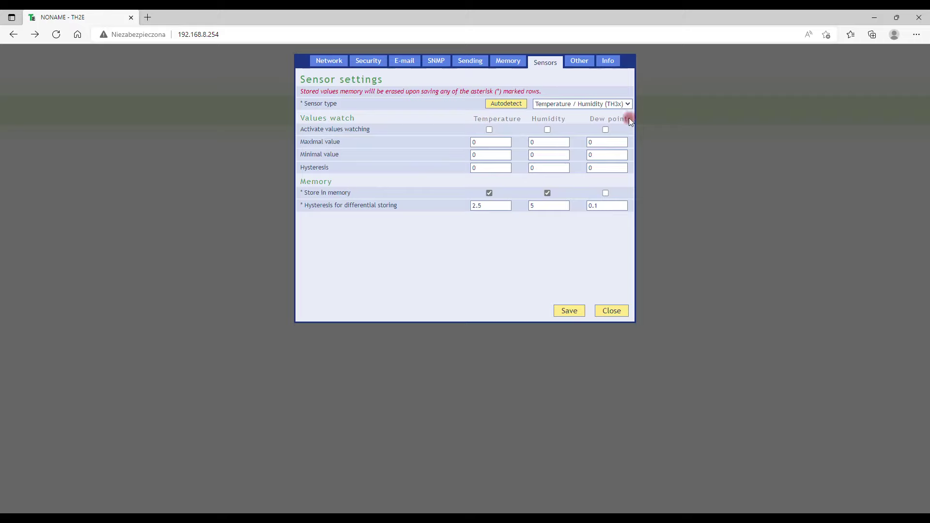
Activate value watching for temperature and humidity, and set the temperature limits to maximum 30, minimum 20 and hysteresis 2.
left_click(488, 129)
left_click(546, 130)
left_click(474, 142)
type("30")
key("Tab")
type("20")
mouse_move(477, 170)
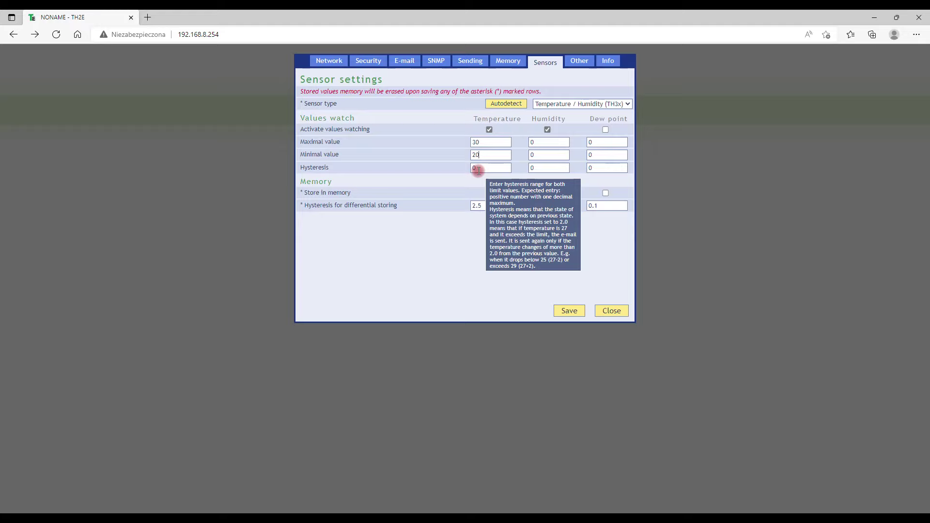
key("Tab")
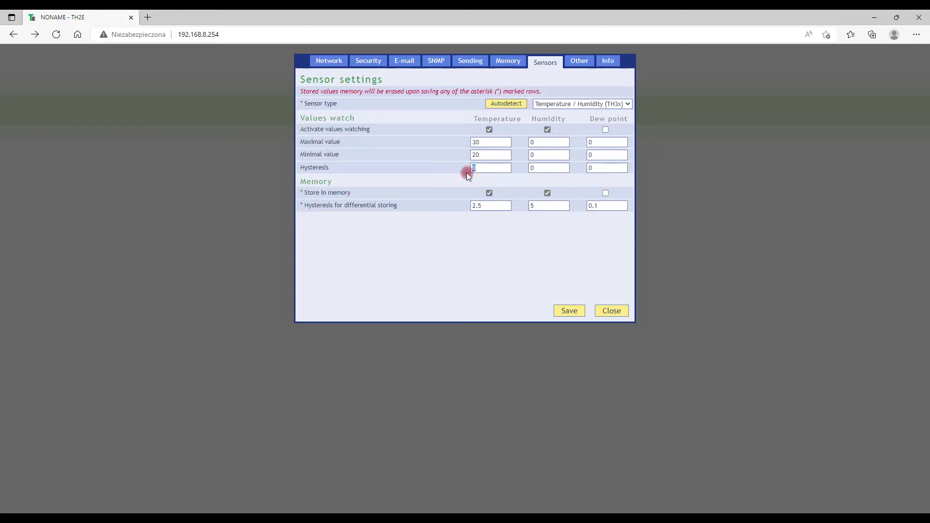
type("2")
Set the humidity watch values to hysteresis 2, maximum 50 and minimum 20.
double_click(540, 168)
type("2")
mouse_move(532, 142)
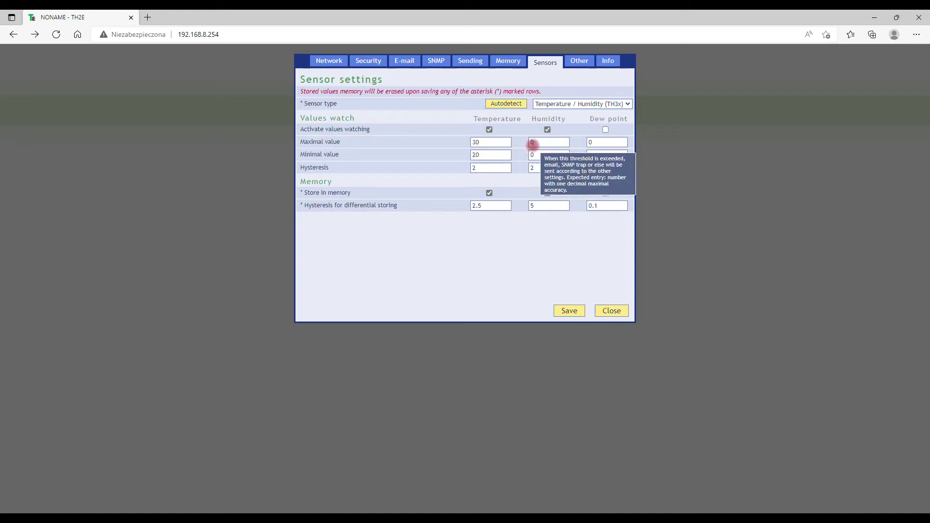
double_click(532, 143)
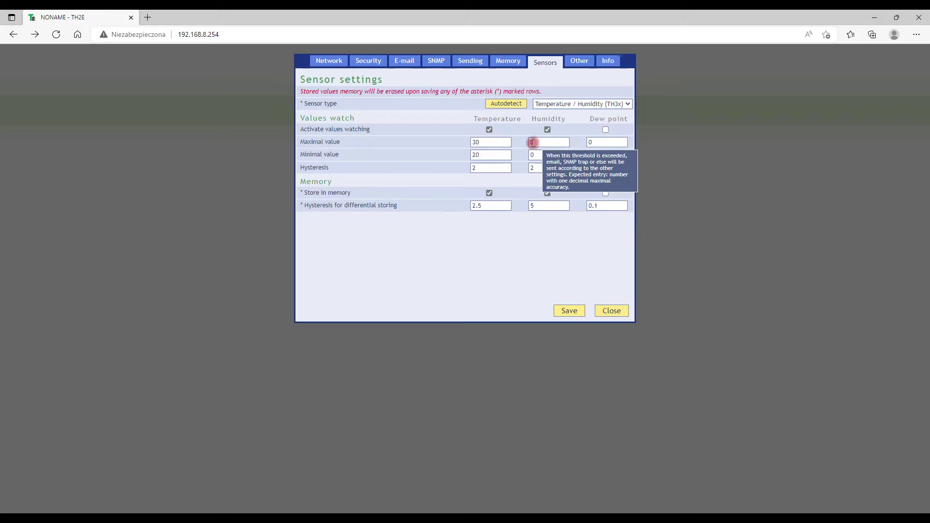
type("50")
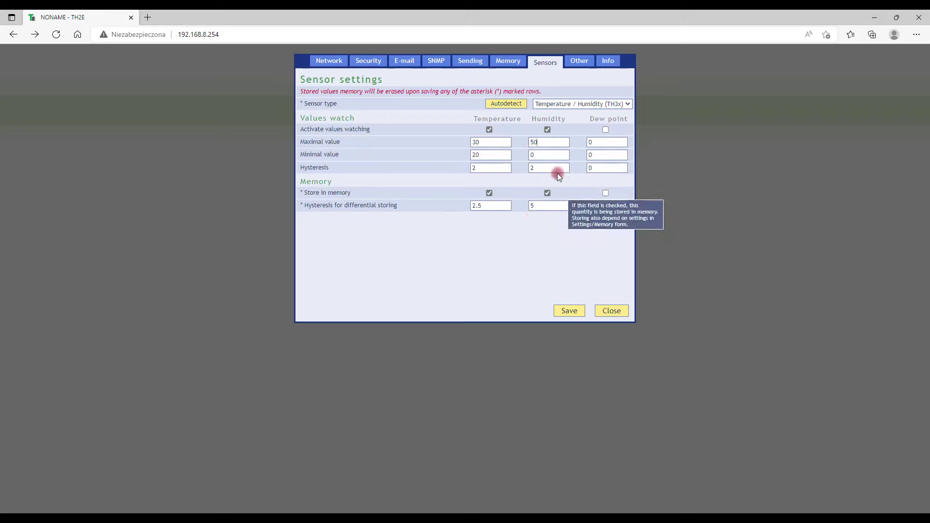
key("Tab")
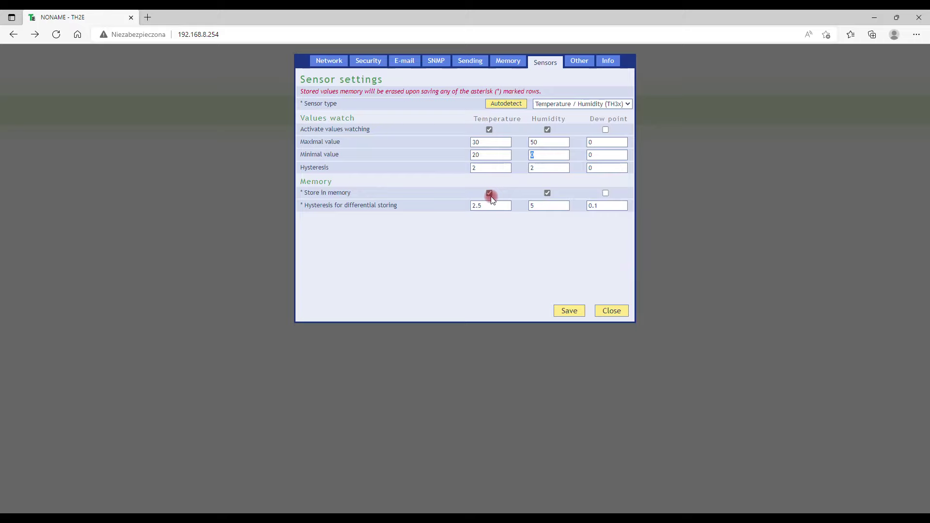
type("20")
Check the hysteresis for differential storing of the temperature and save the sensor settings.
left_click_drag(305, 205, 400, 207)
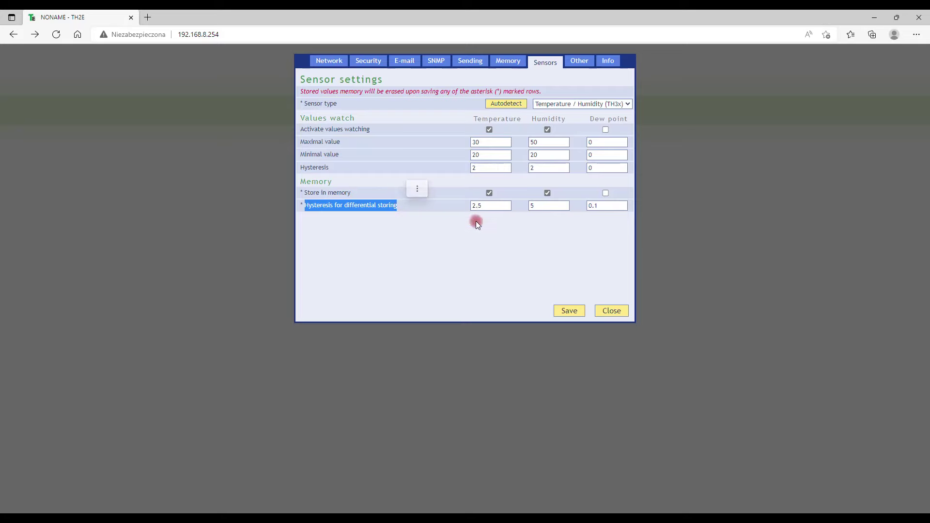
left_click(489, 208)
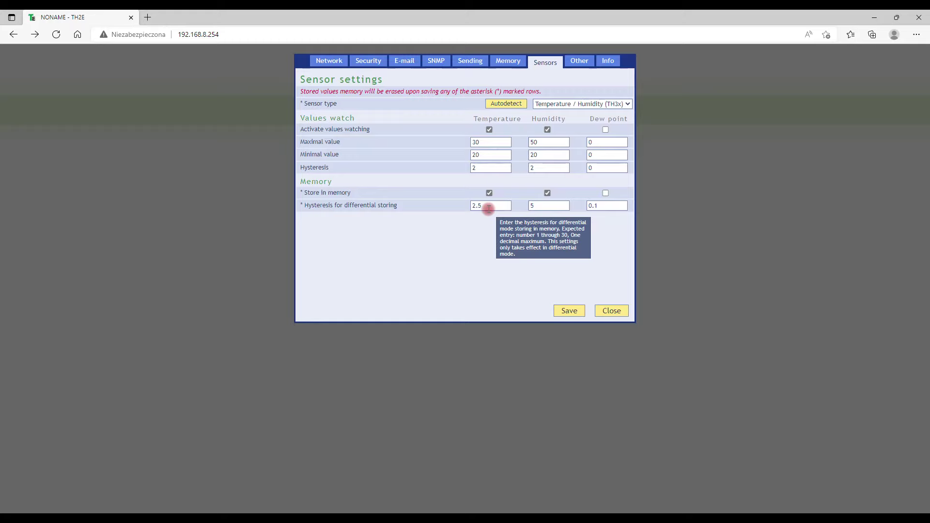
left_click(577, 310)
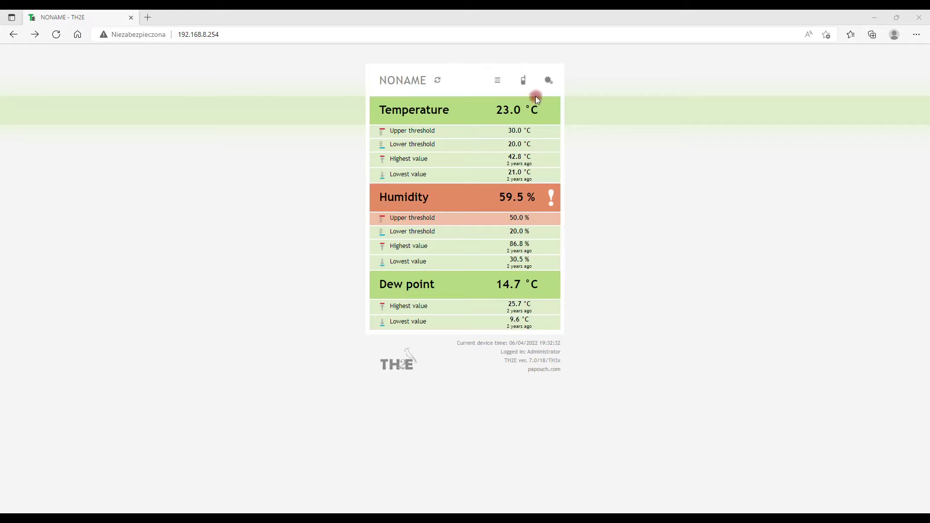
Reopen the device settings and review the other settings, including the temperature units, language and display of extreme values time in words.
left_click(549, 80)
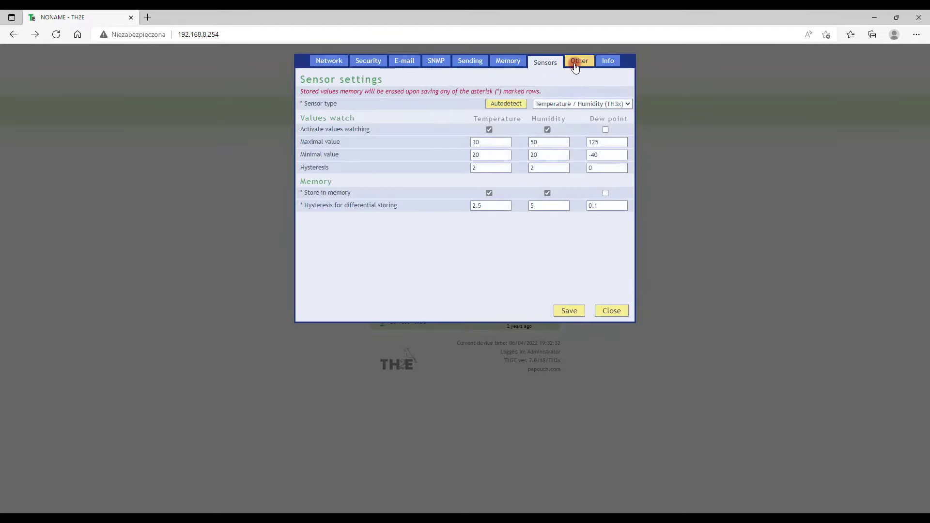
left_click(575, 66)
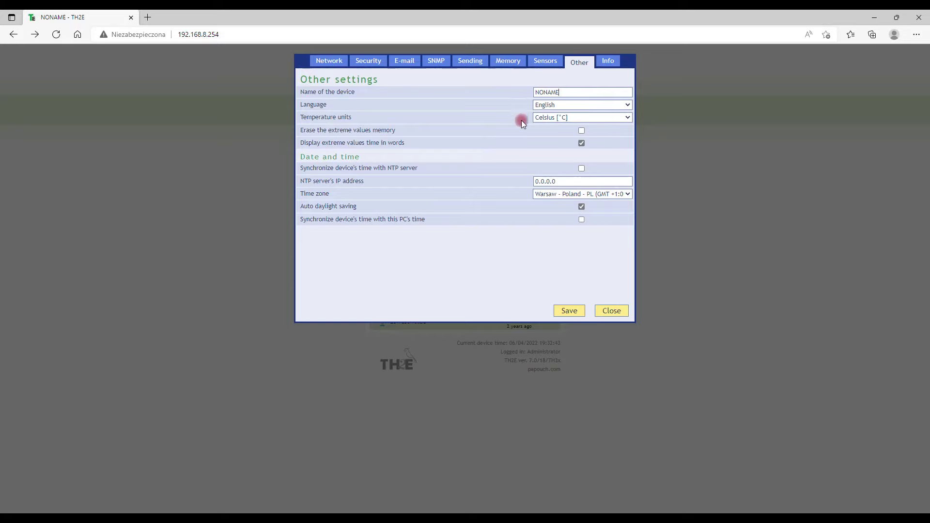
left_click(545, 118)
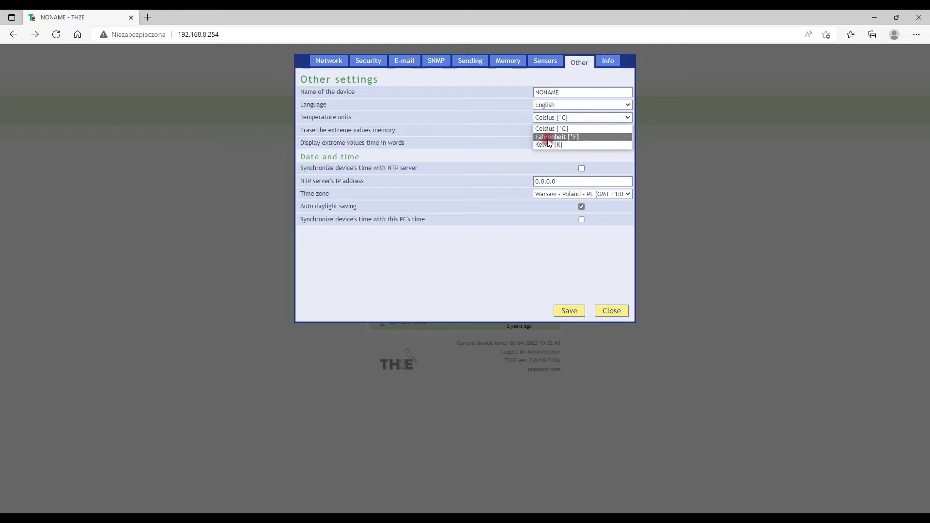
triple_click(519, 137)
left_click(562, 105)
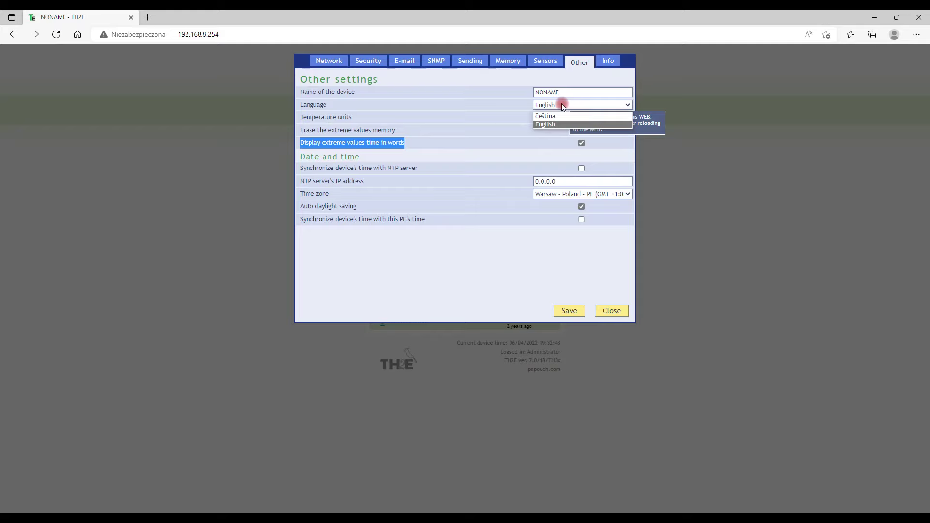
left_click(563, 104)
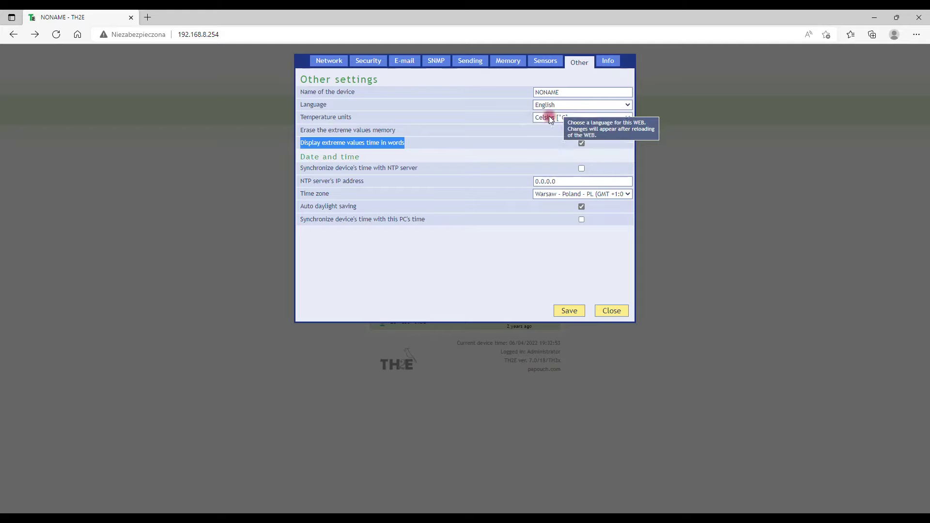
left_click(530, 155)
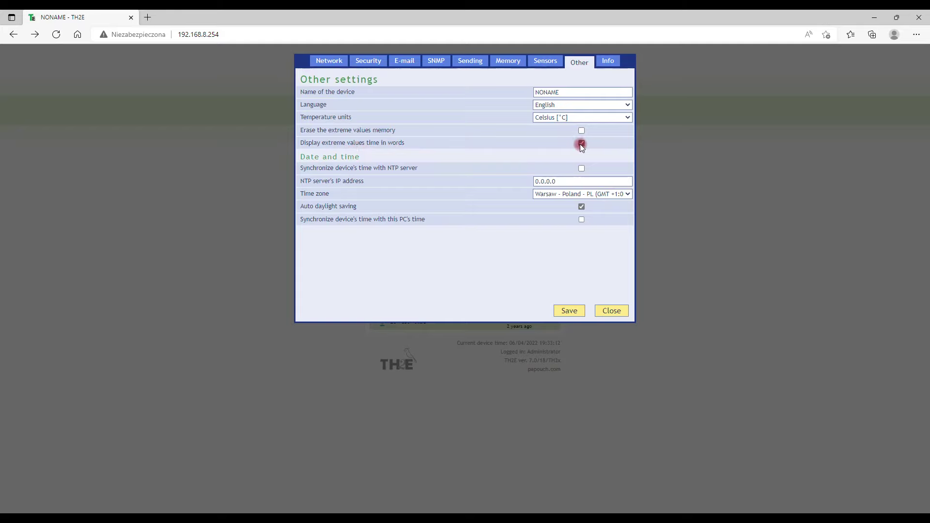
mouse_move(581, 144)
Show the device information and open the fresh.xml, settings.xml, history.xml, history.xml?last and wap.html links in separate browser tabs.
left_click(607, 61)
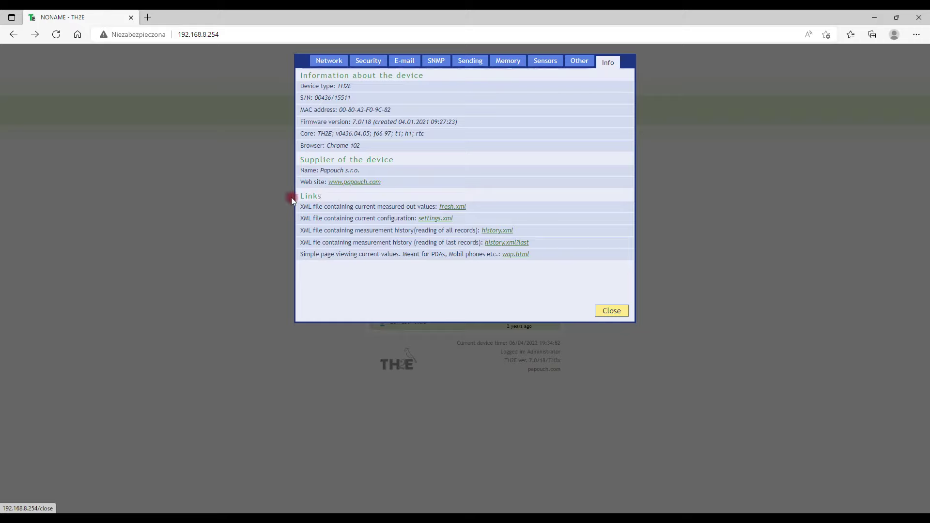
right_click(458, 208)
left_click(464, 216)
right_click(442, 216)
left_click(448, 223)
middle_click(502, 230)
middle_click(506, 242)
middle_click(515, 254)
Examine the current measured values in fresh.xml, plus the sensor and device identification entries in settings.xml.
key("ctrl+Tab")
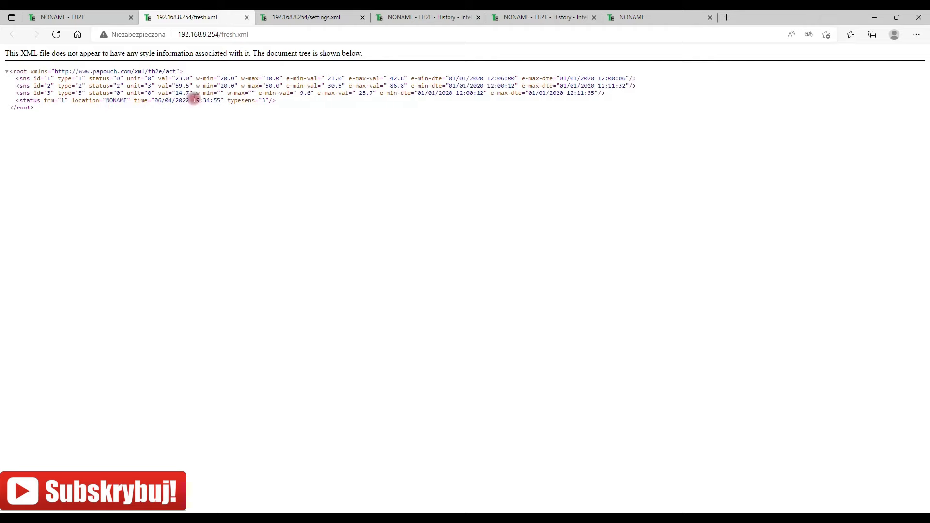
left_click(312, 16)
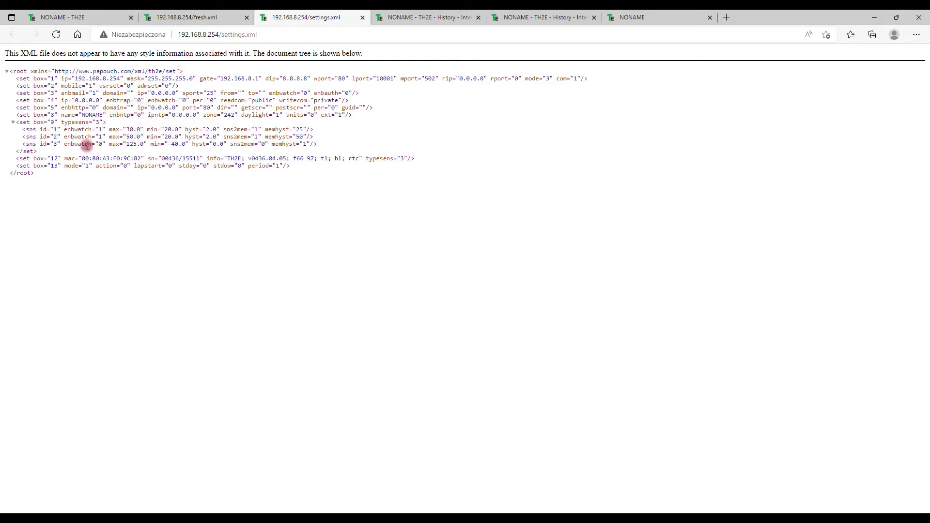
left_click_drag(64, 130, 149, 160)
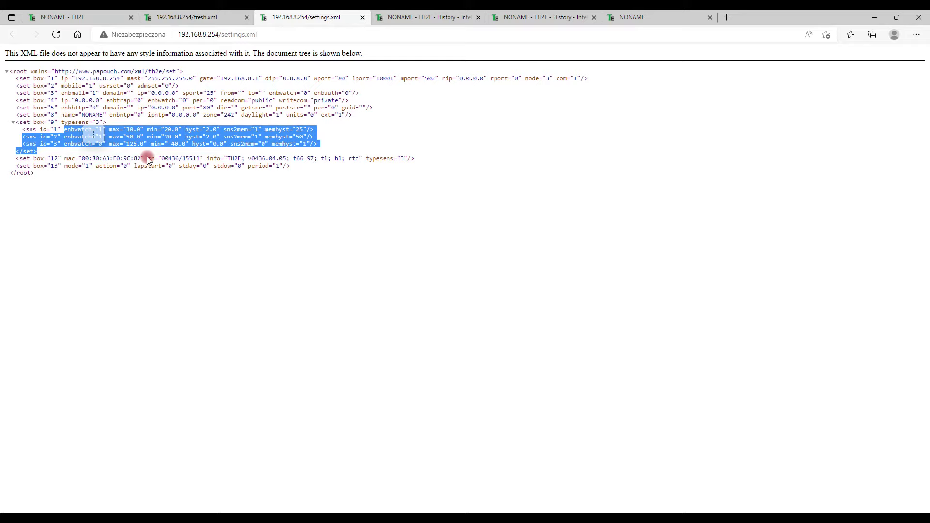
left_click_drag(149, 160, 145, 180)
left_click_drag(65, 160, 287, 159)
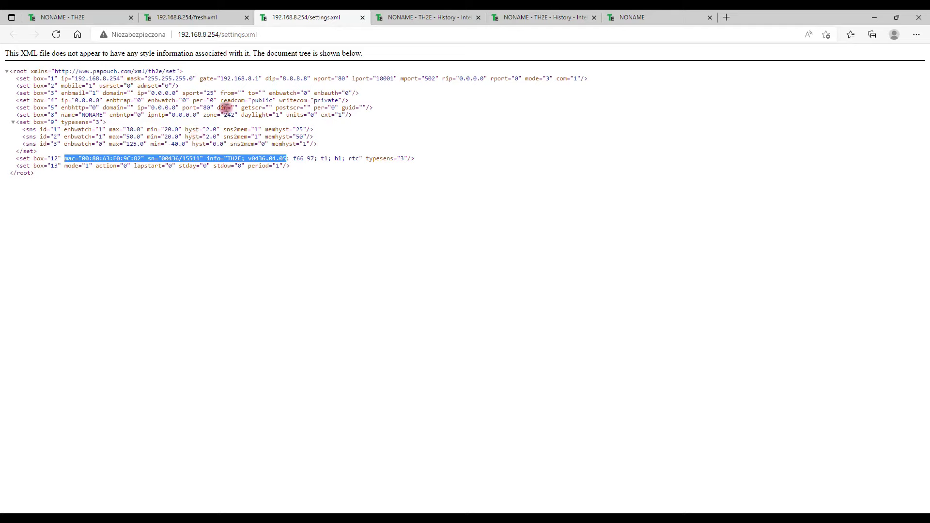
left_click(341, 175)
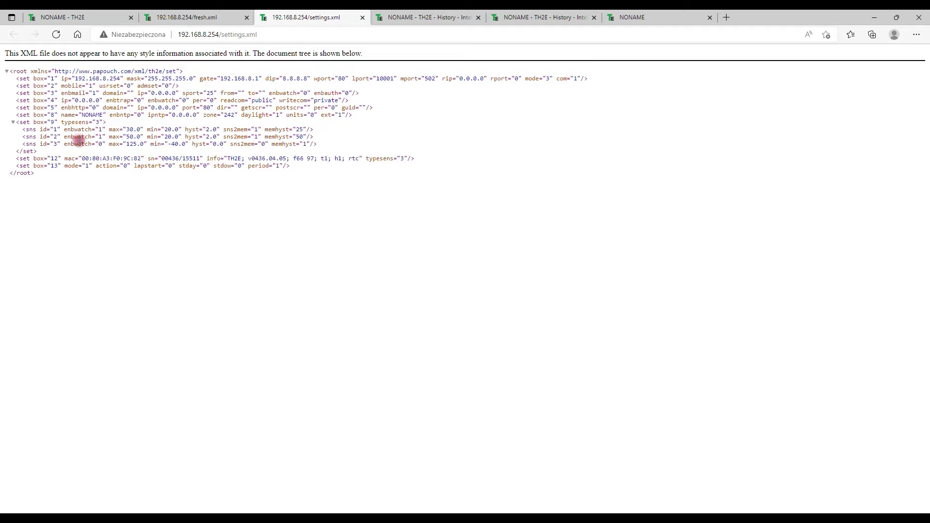
Examine the full measurement history with its number of events, the history of last records, and the simple wap.html page of current values.
left_click(417, 18)
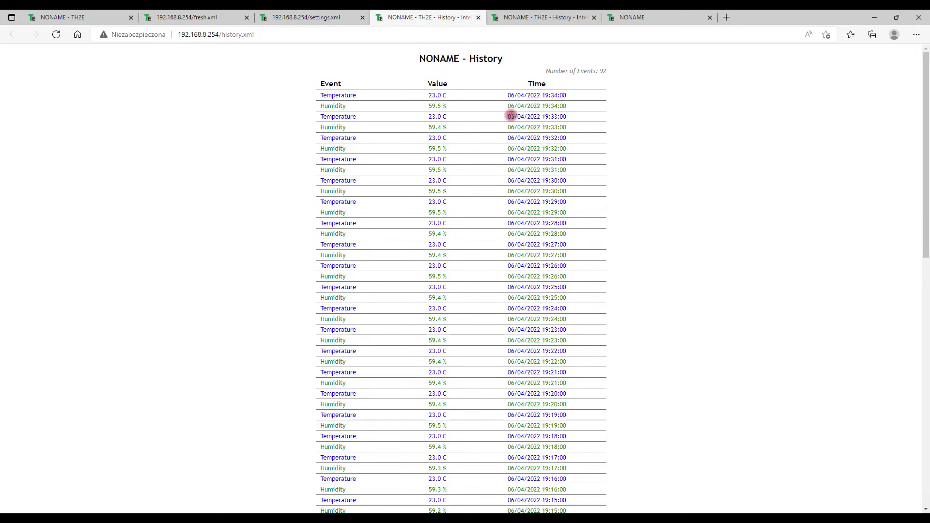
left_click_drag(547, 72, 638, 71)
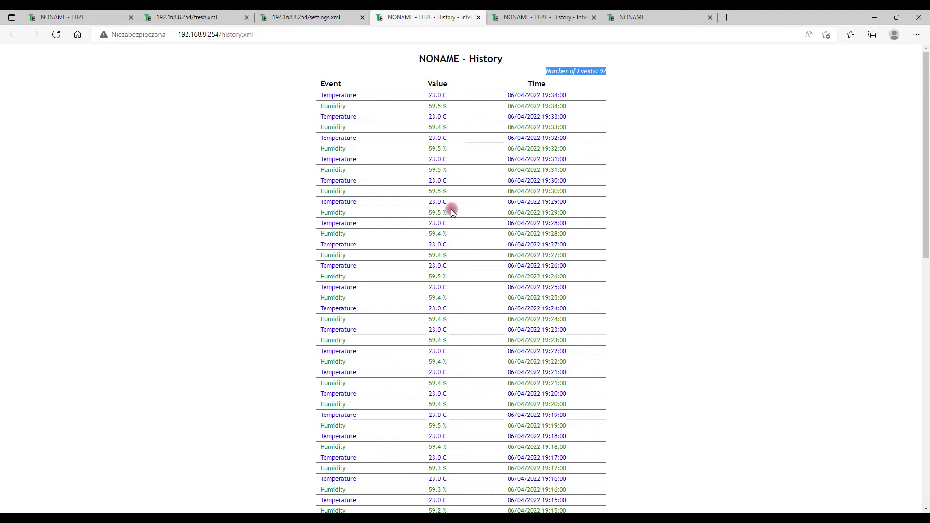
mouse_move(926, 140)
left_mouse_down()
mouse_move(927, 296)
mouse_move(926, 140)
left_mouse_up()
left_click(602, 85)
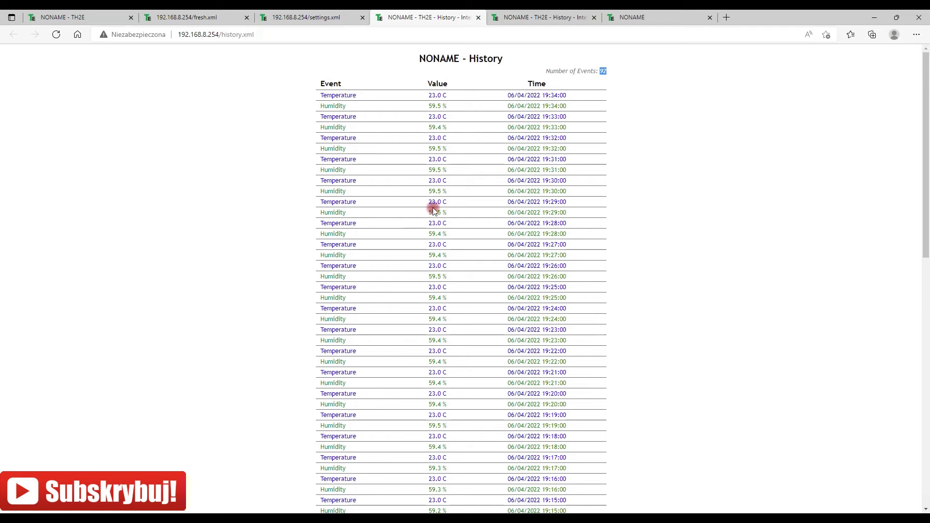
left_click(546, 19)
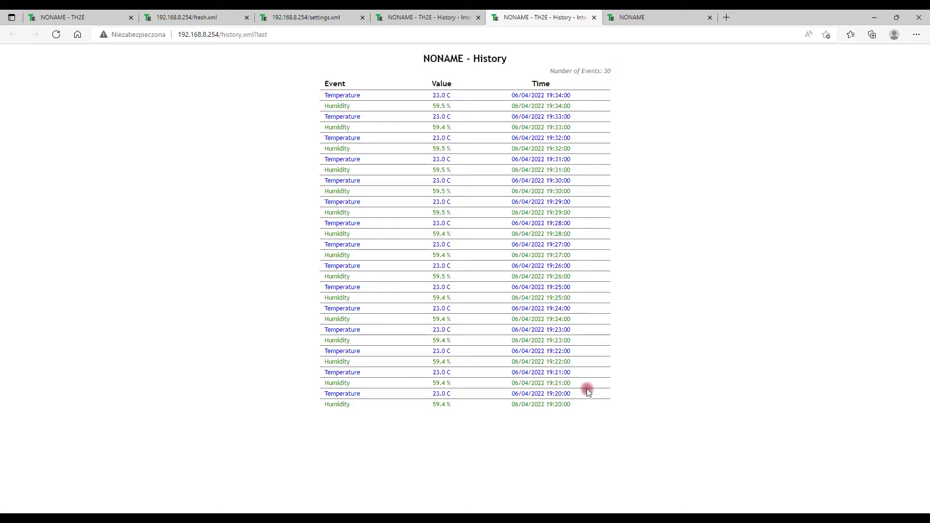
key("ctrl+Tab")
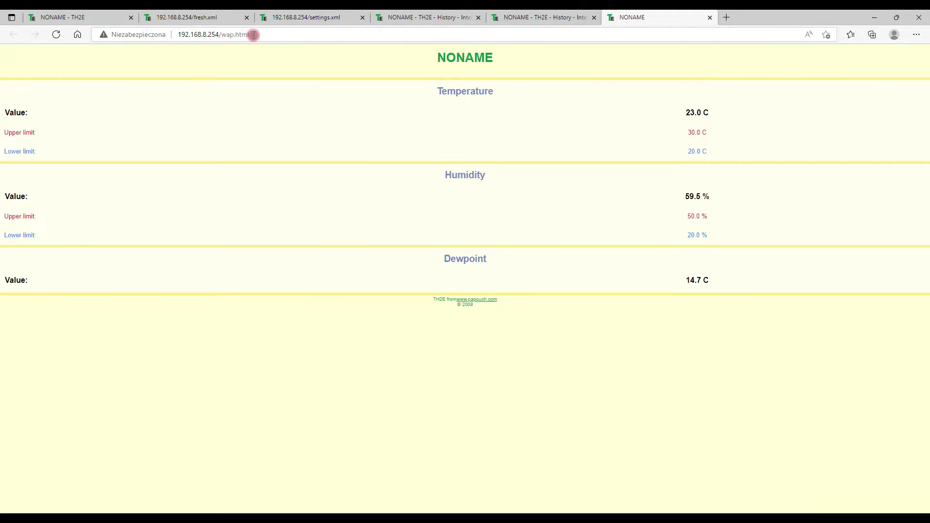